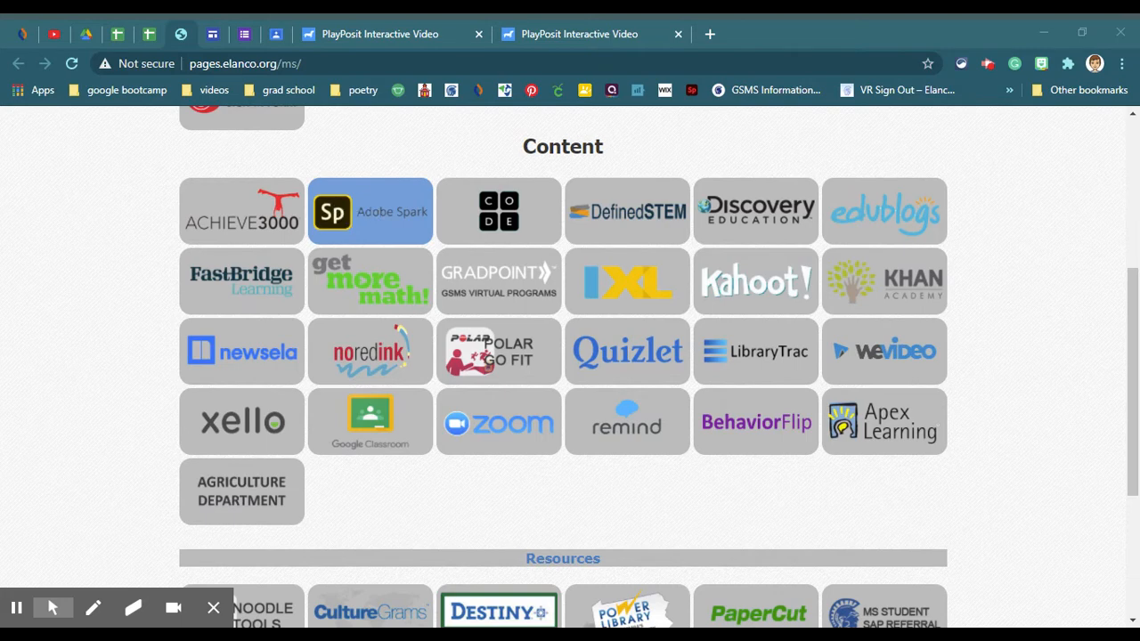
Open Adobe Spark from the school's content links and sign in with the Enterprise ID company or school account
click(349, 212)
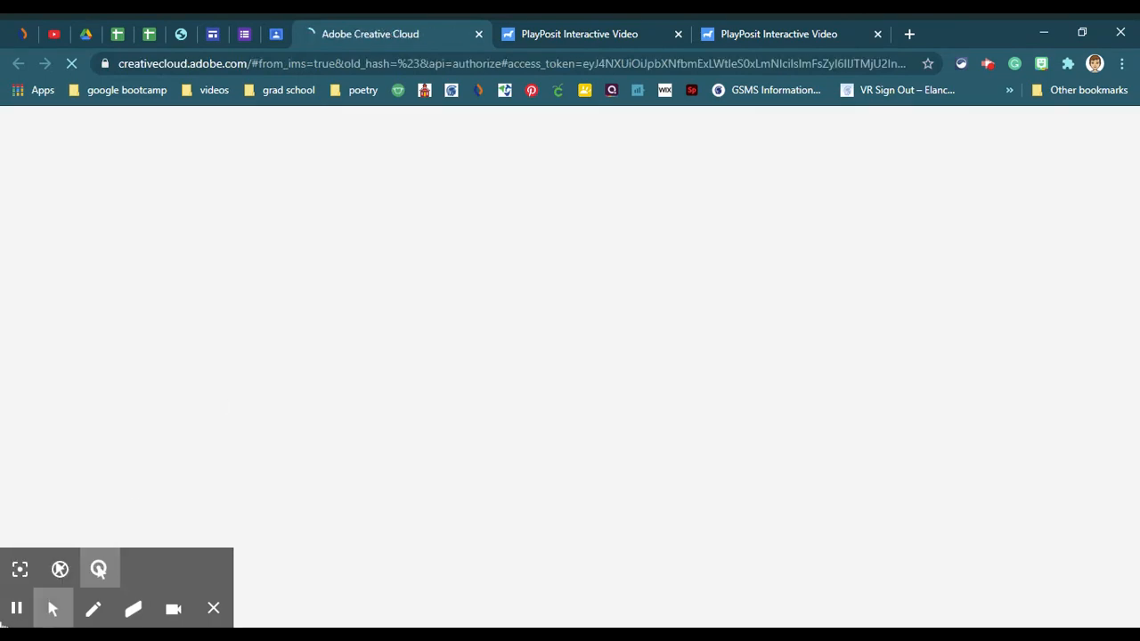
click(910, 388)
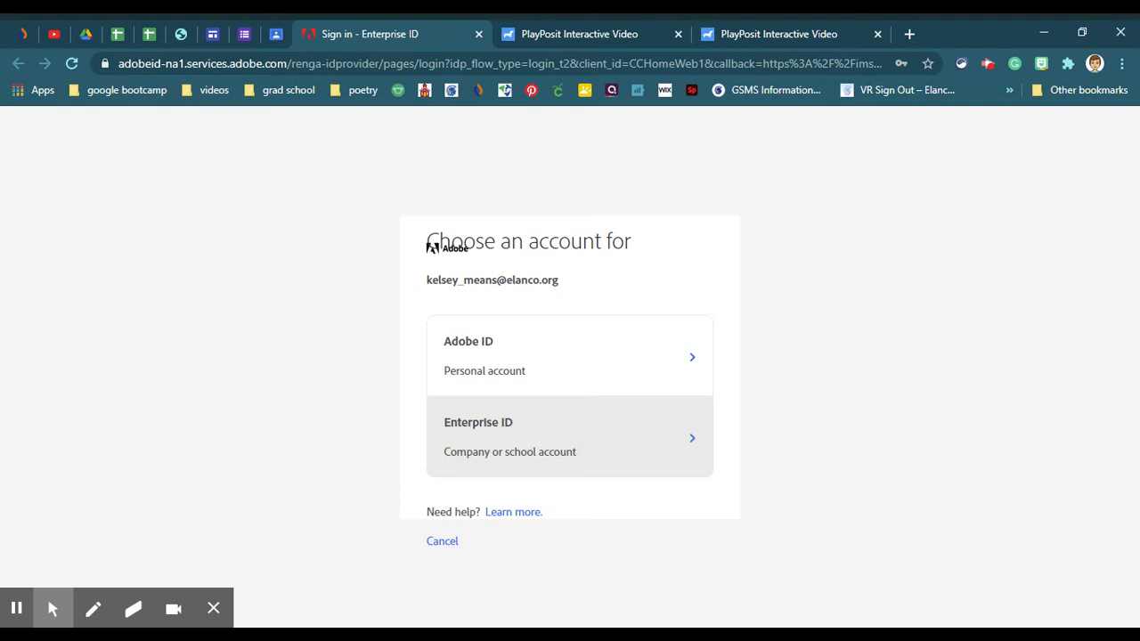
click(486, 465)
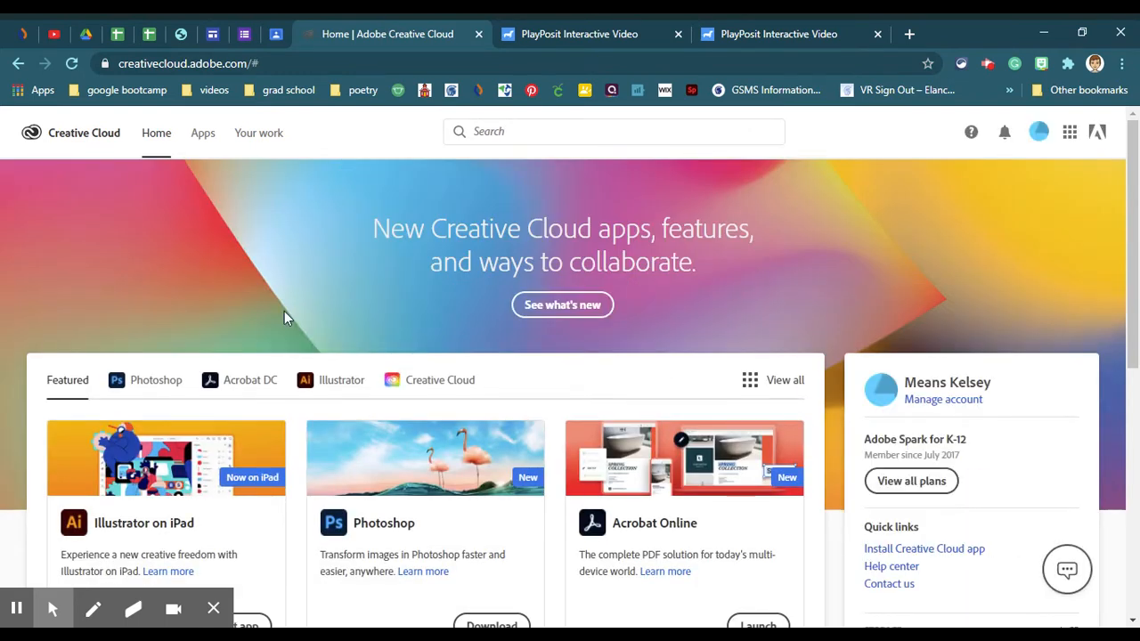
Find Spark among the Creative Cloud web apps and launch it
click(205, 140)
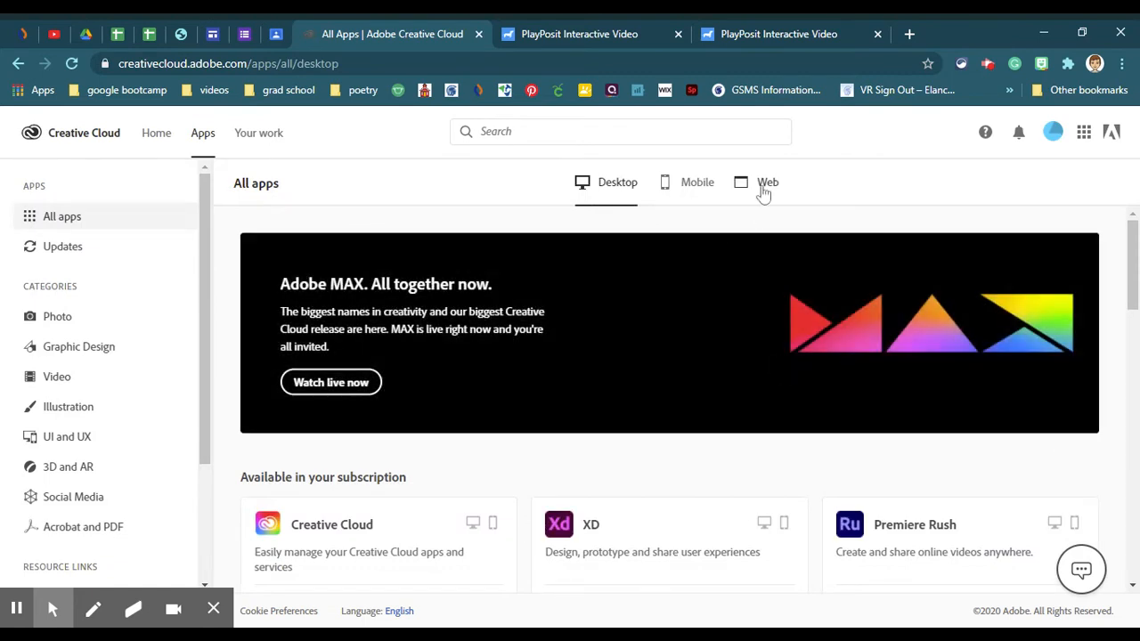
click(763, 185)
scroll(904, 378, down, 3)
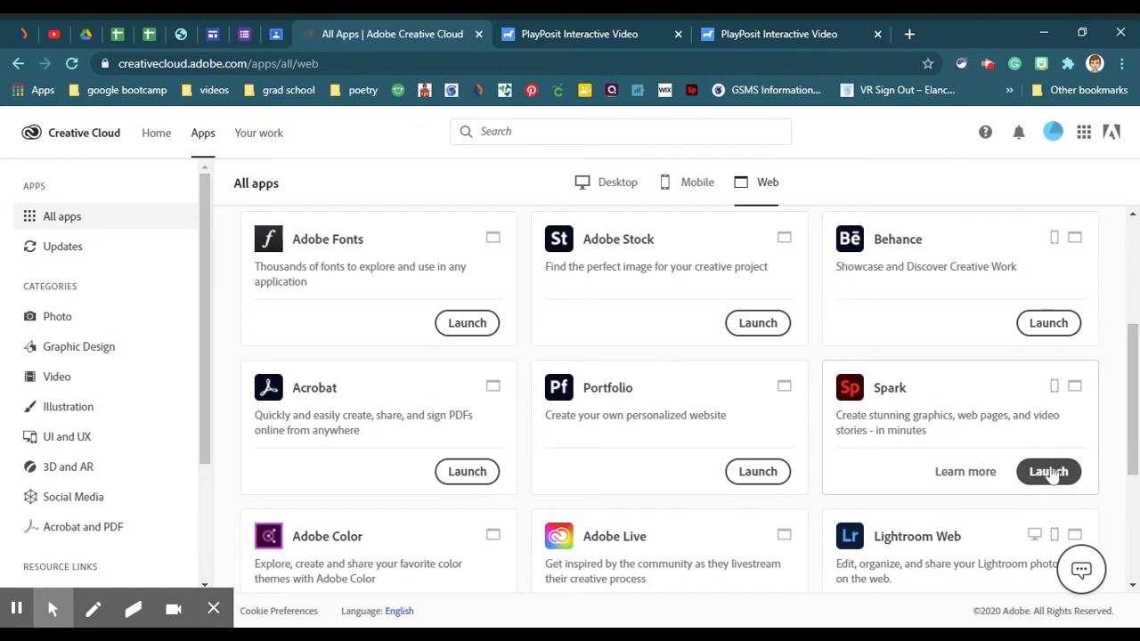
click(1049, 472)
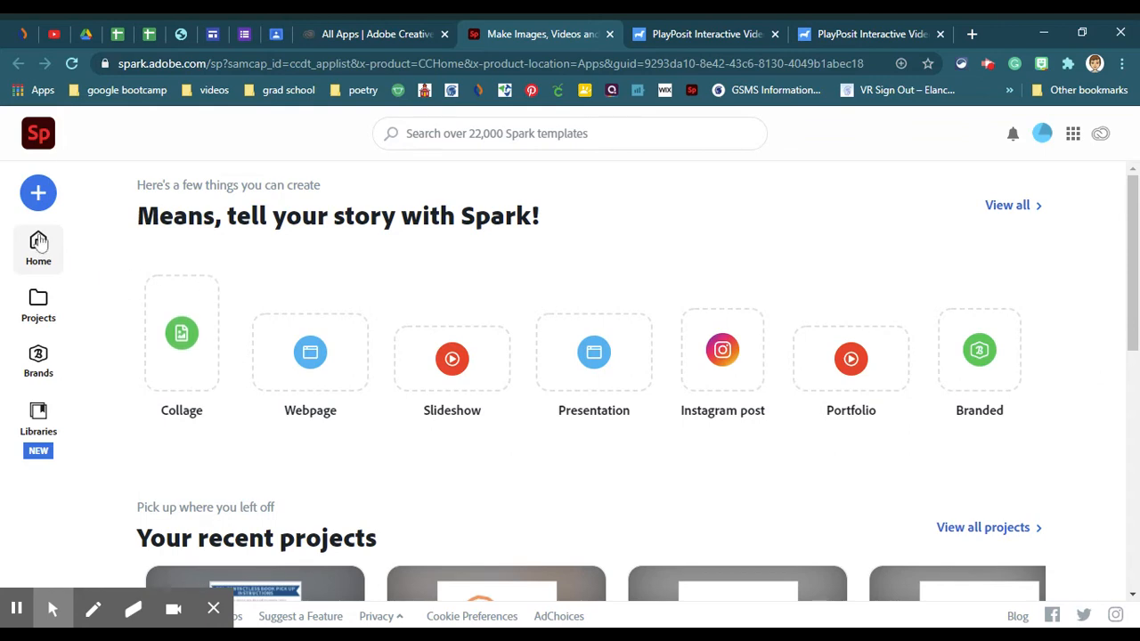
Create a new custom size graphic using the popular Square size
click(41, 196)
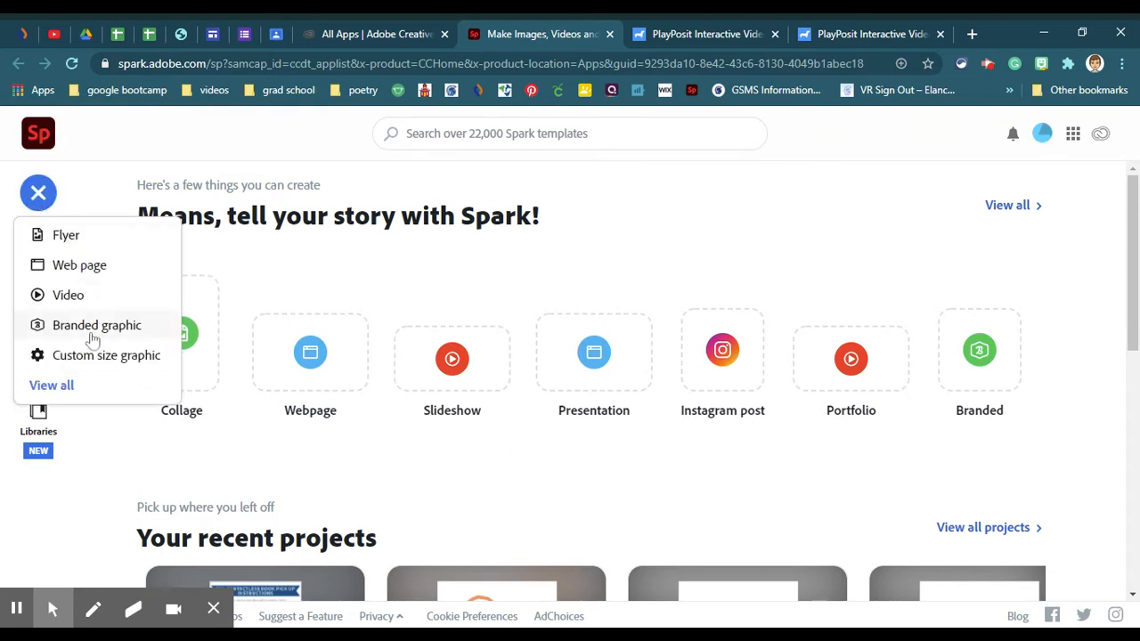
click(93, 360)
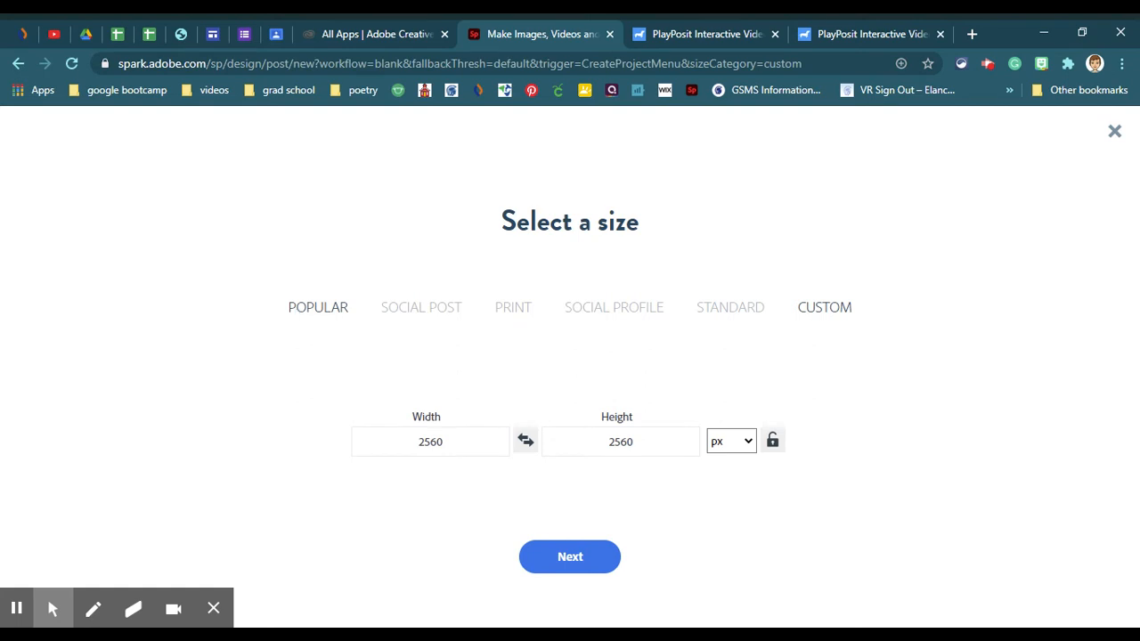
click(297, 307)
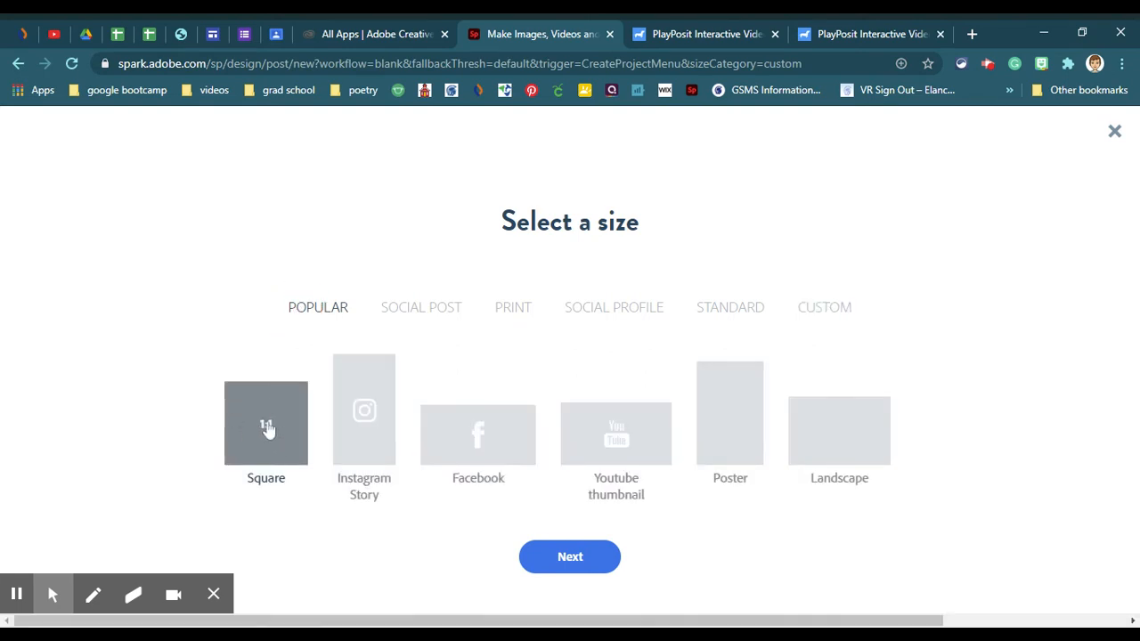
click(276, 458)
click(618, 559)
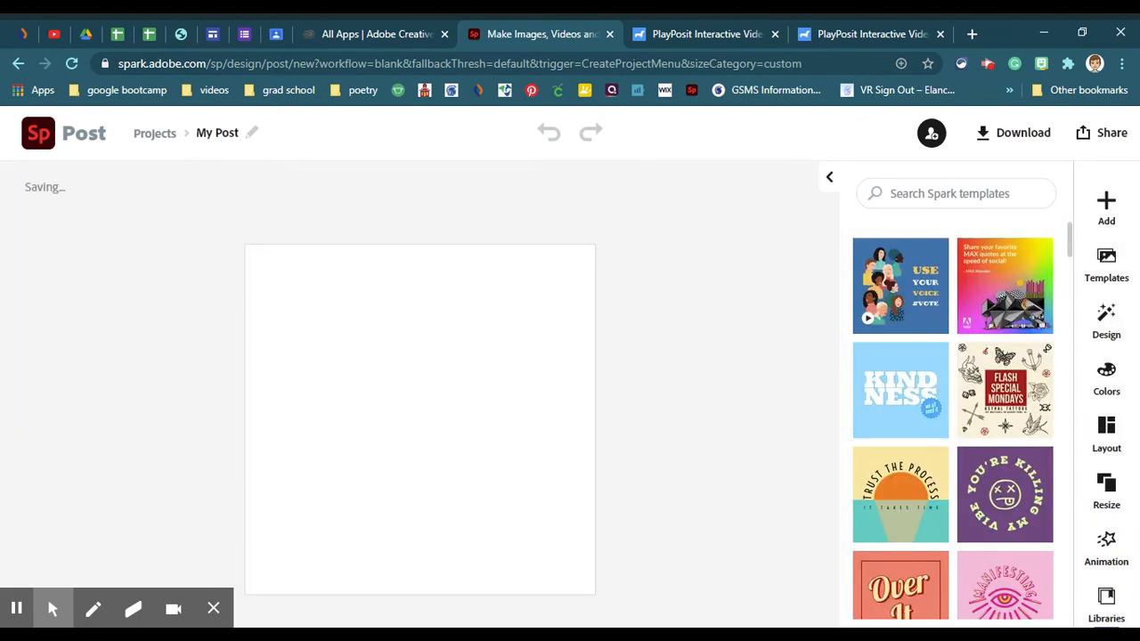
Rename the project with the teacher's name followed by "Button"
click(217, 133)
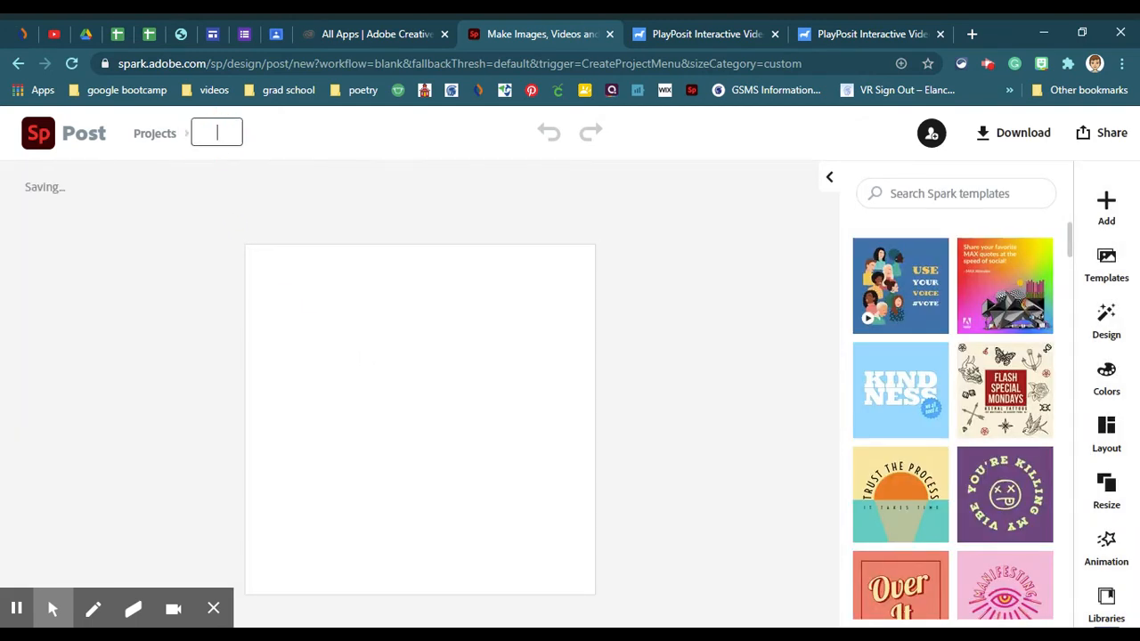
text(Mrs. Means)
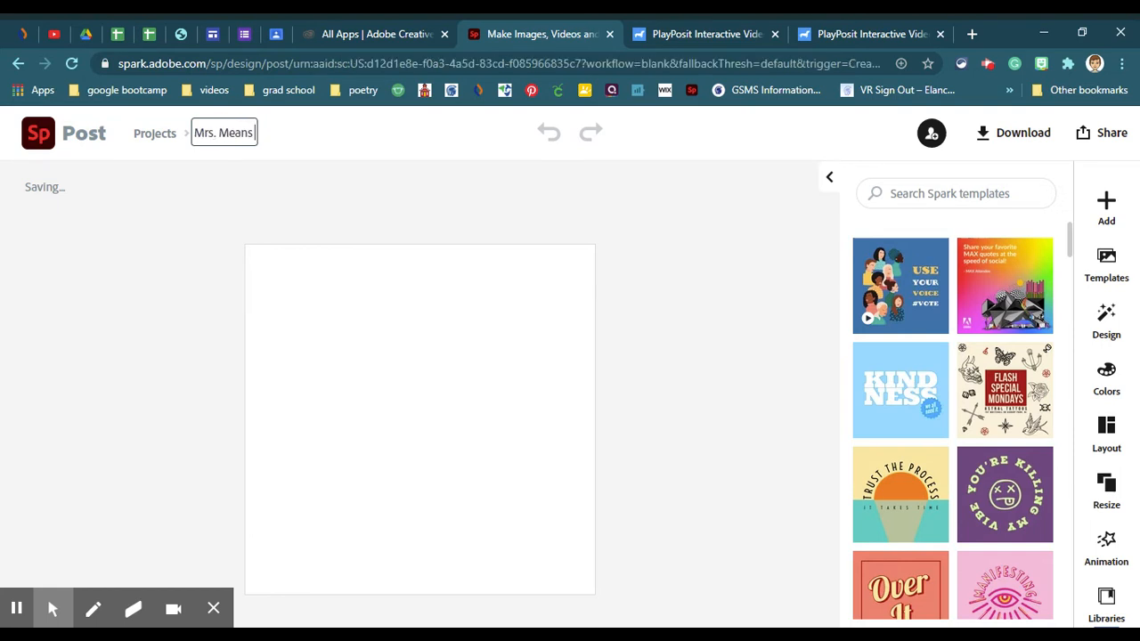
text( Button)
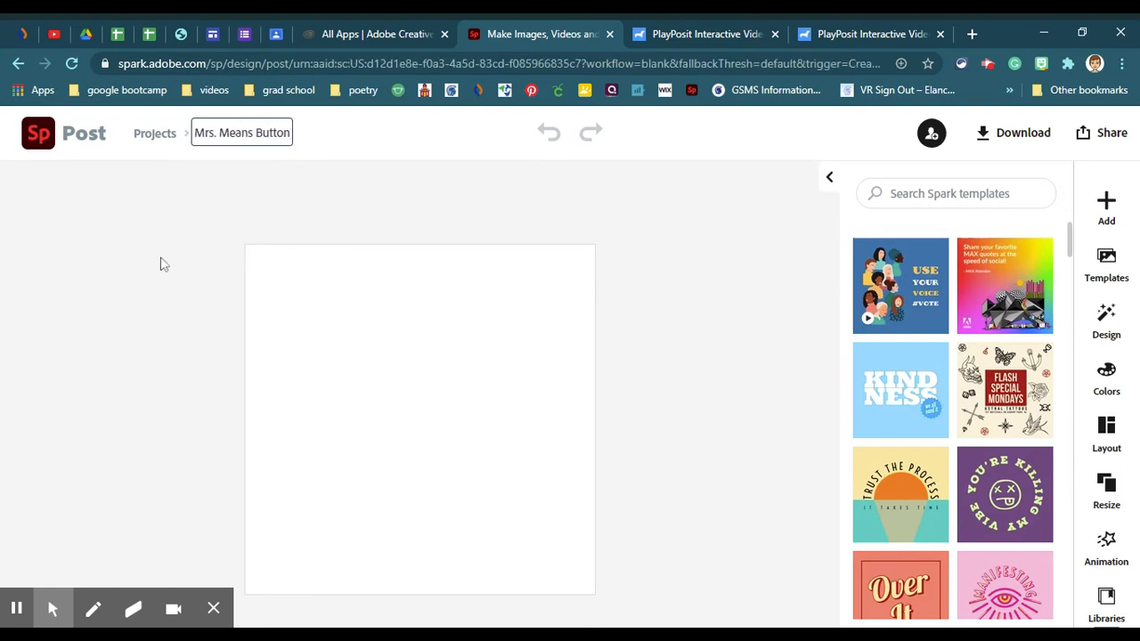
click(161, 265)
Search the icons for "oval" and "circle", and add the thin circle outline to the canvas
click(1104, 211)
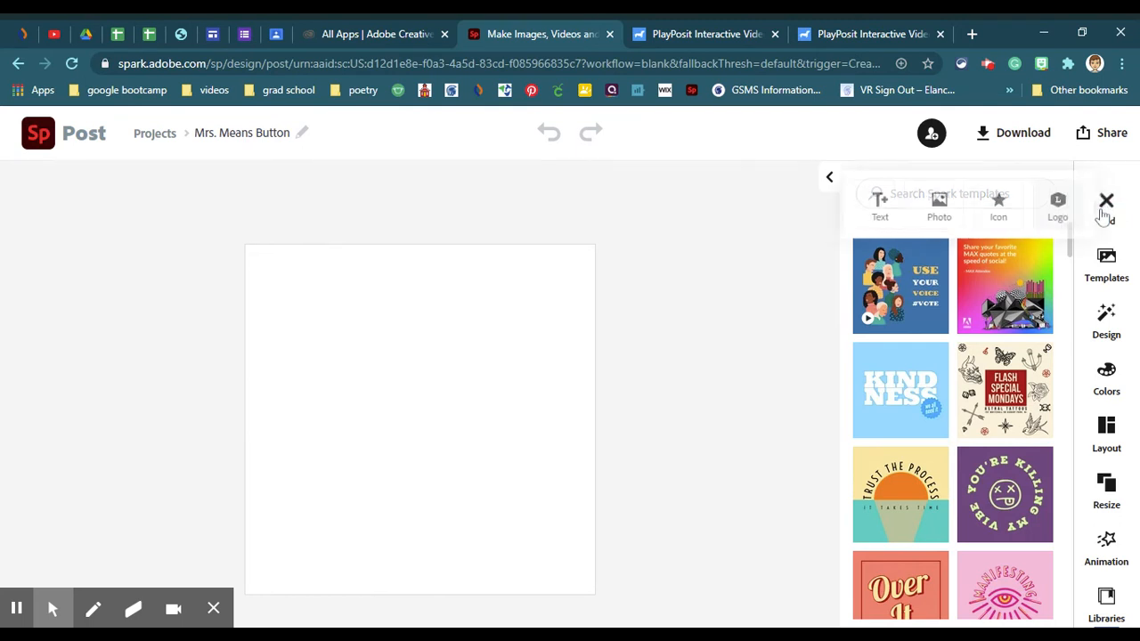
click(996, 217)
text(oval)
key(ctrl+a)
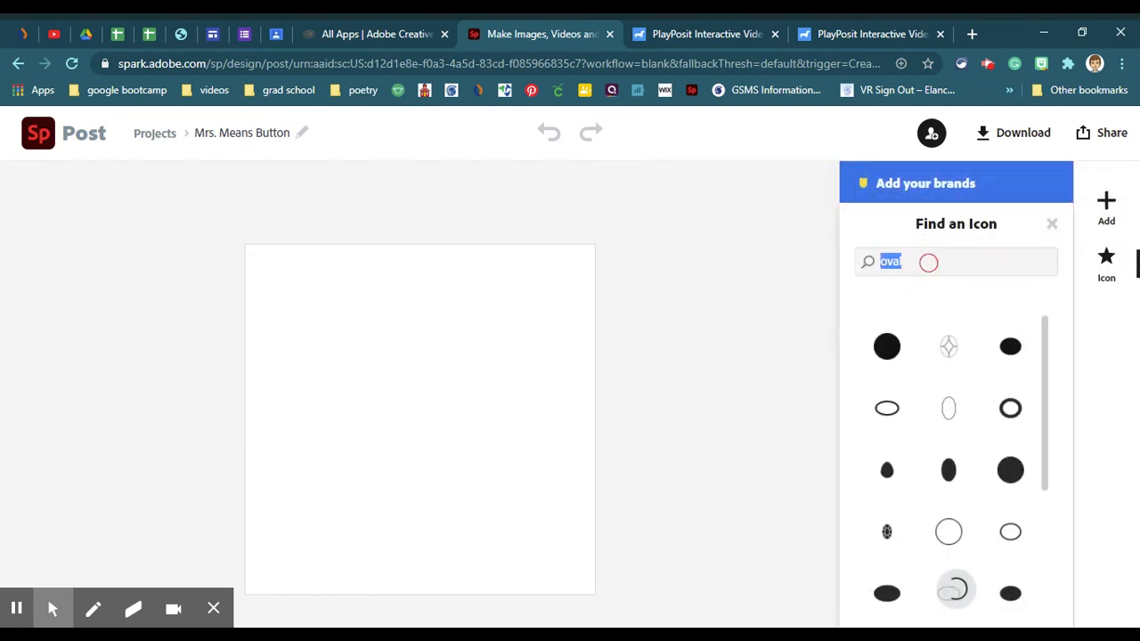
text(circle)
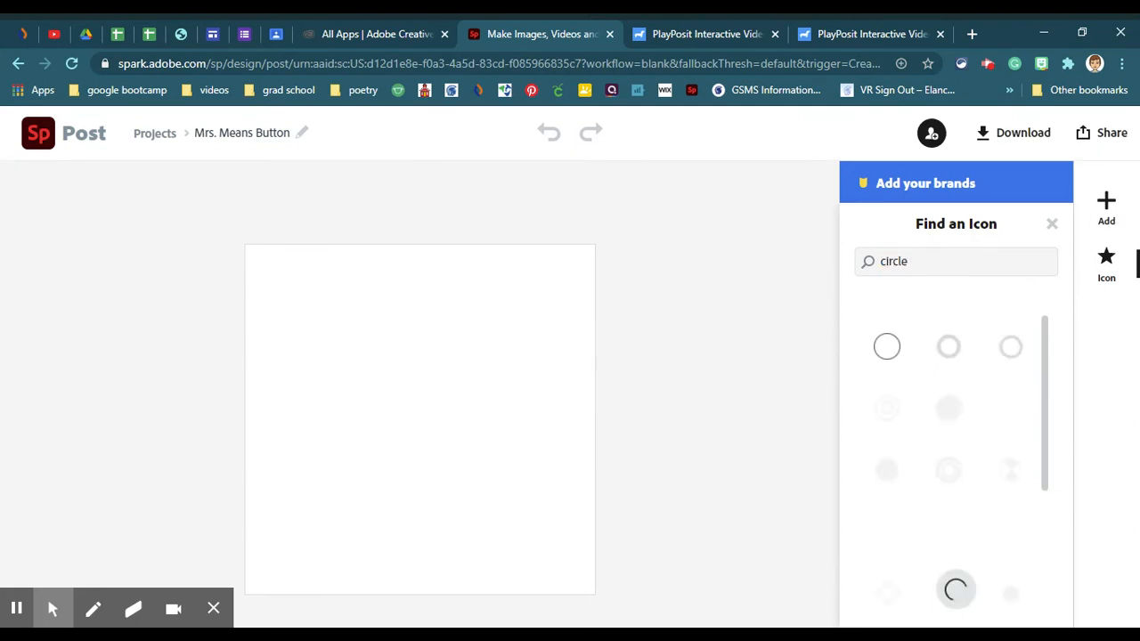
click(878, 365)
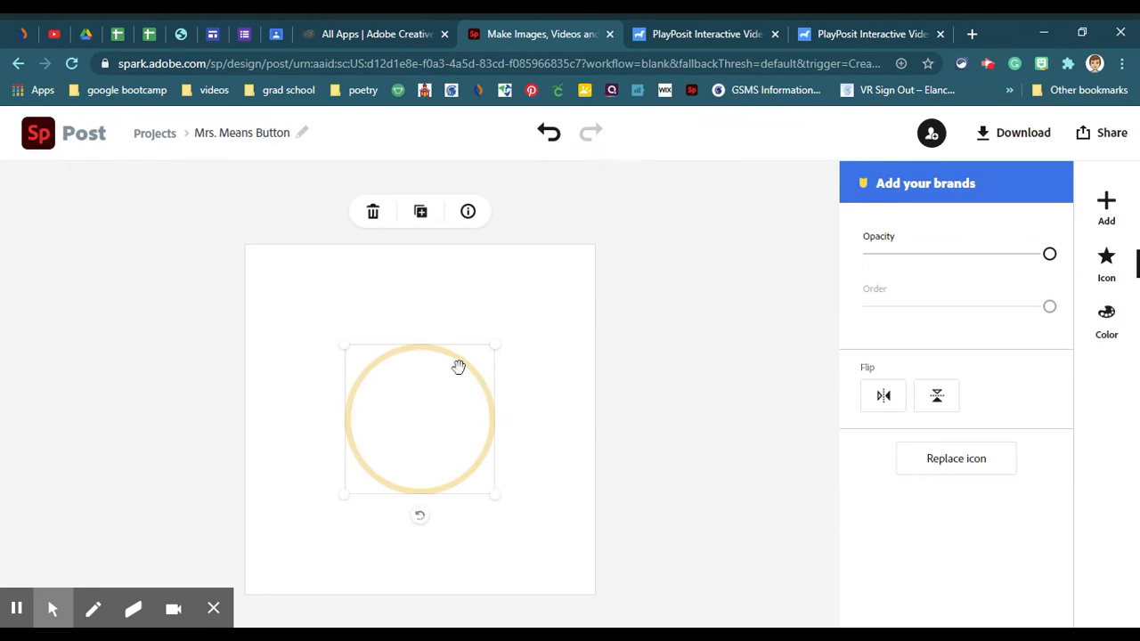
Enlarge the circle outline until it nearly fills the square canvas, and centre it
drag(457, 366, 386, 300)
drag(425, 437, 606, 548)
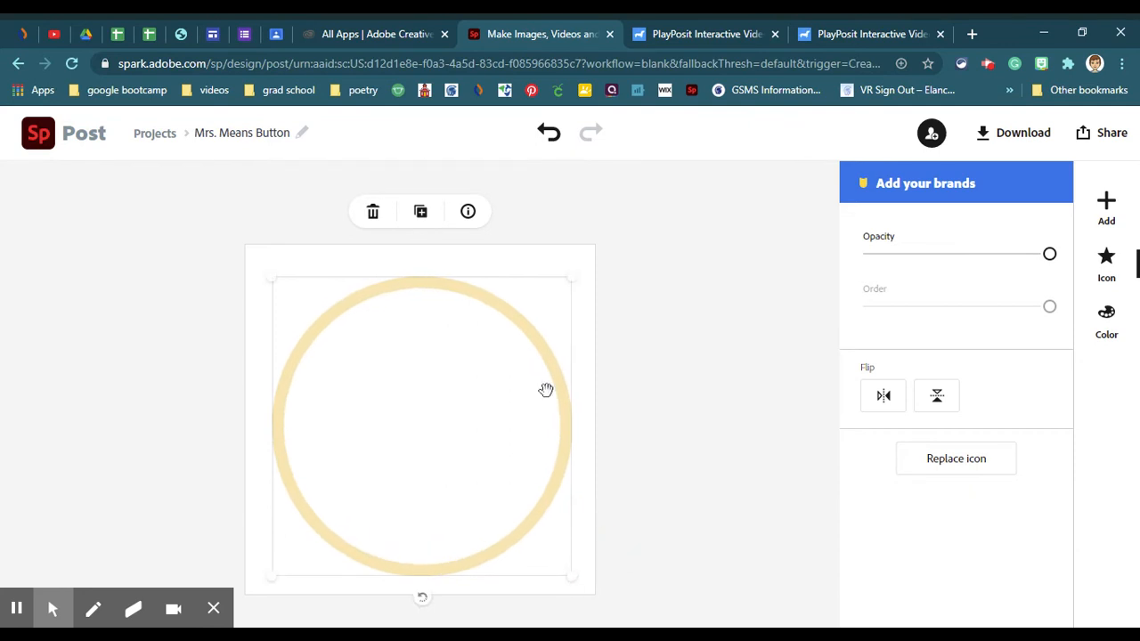
drag(562, 378, 616, 369)
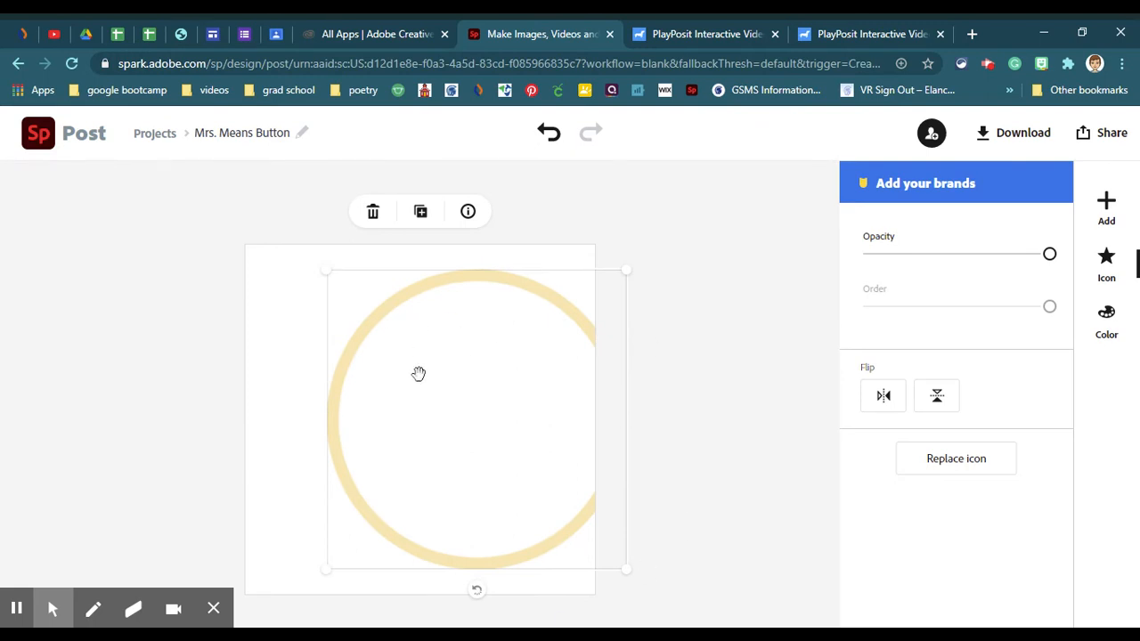
click(418, 374)
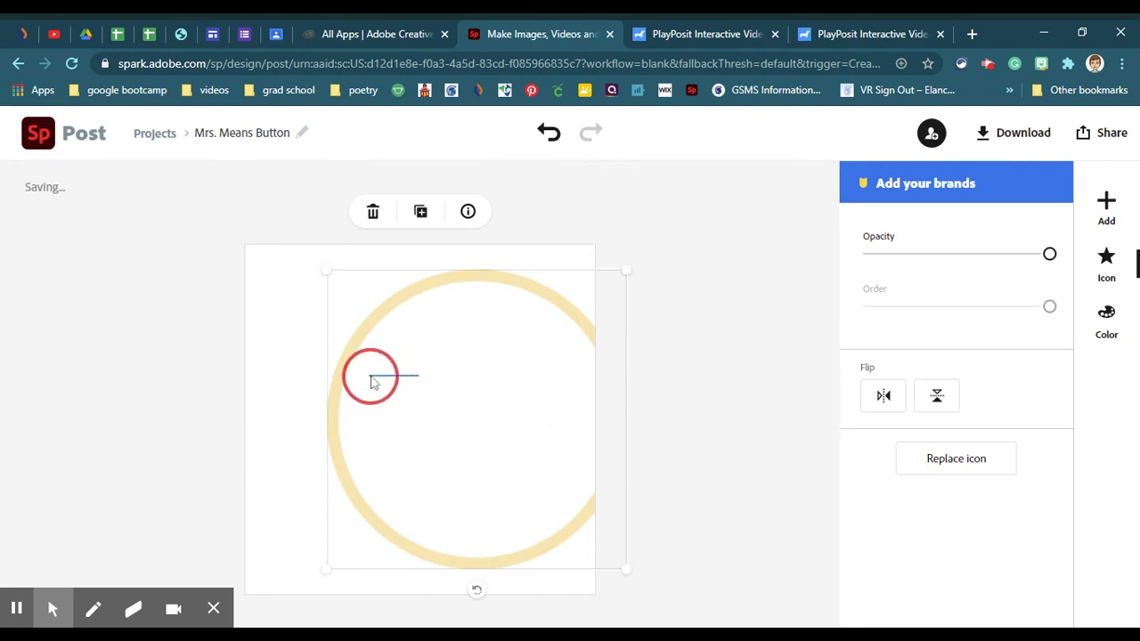
drag(450, 282, 389, 290)
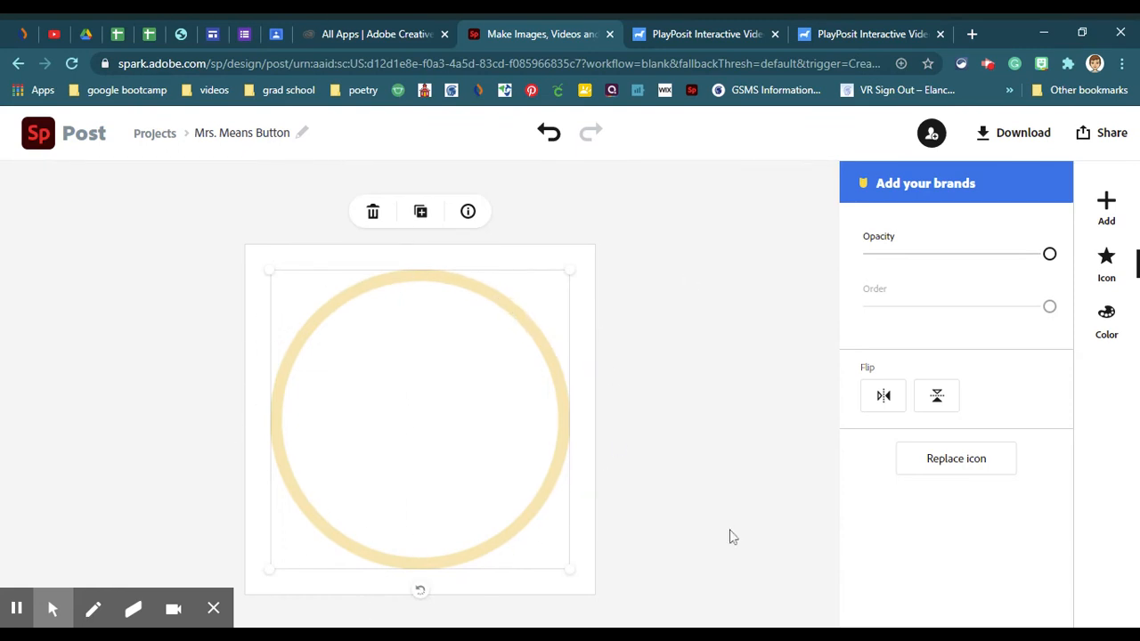
Change the circle outline's color to black and deselect it
click(1108, 329)
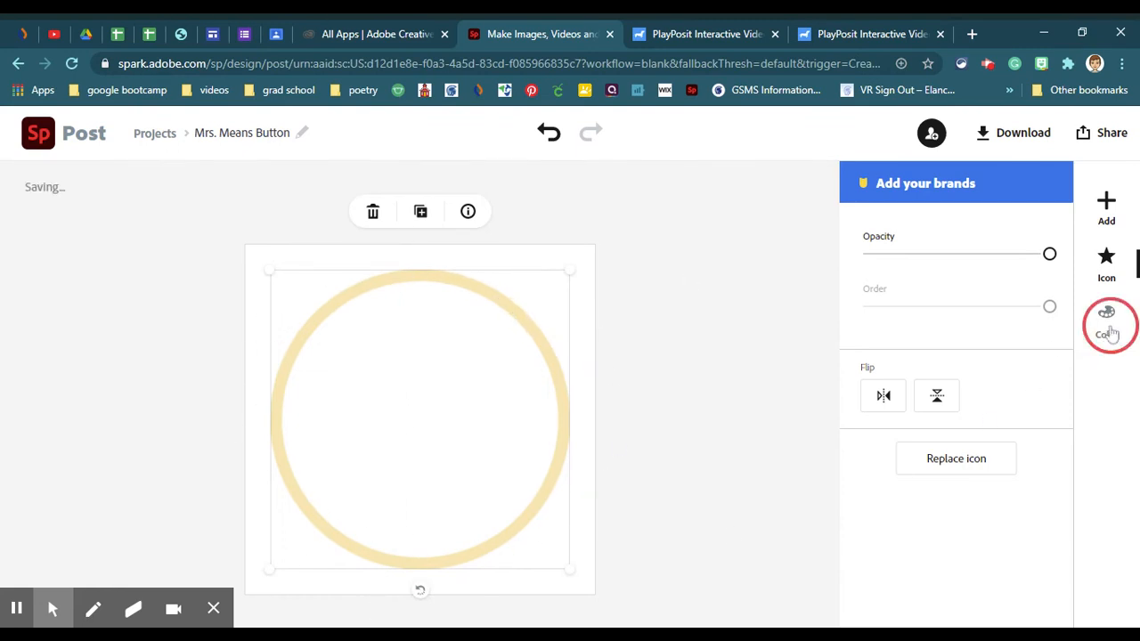
click(1033, 463)
click(745, 437)
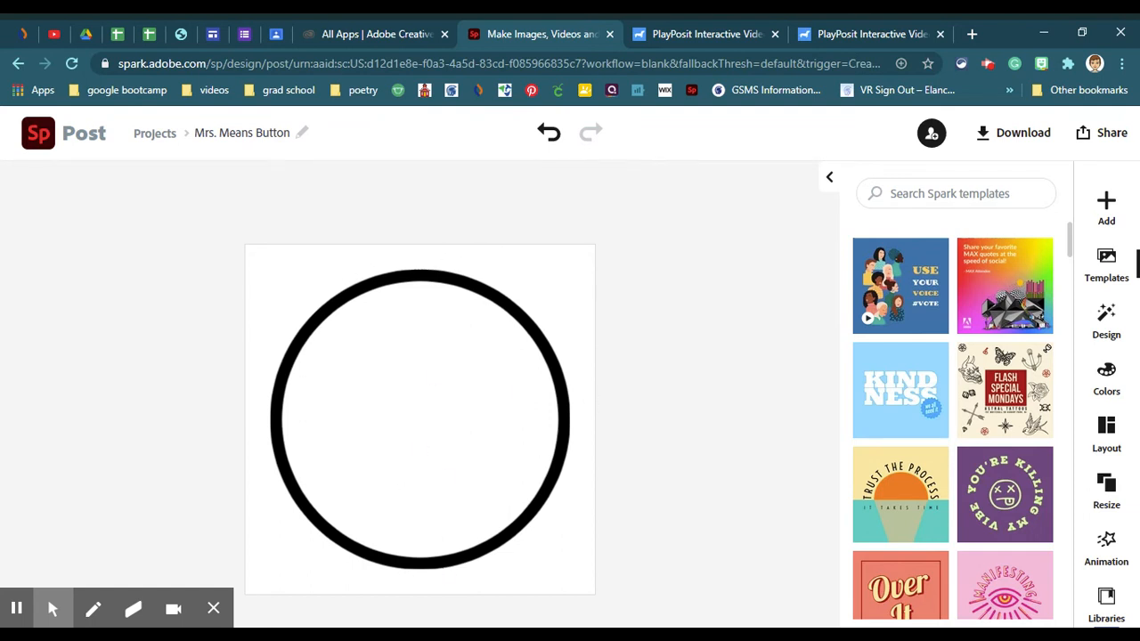
Search the icons for "pineapple", add a solid-leaved pineapple, and centre it inside the circle
click(1107, 207)
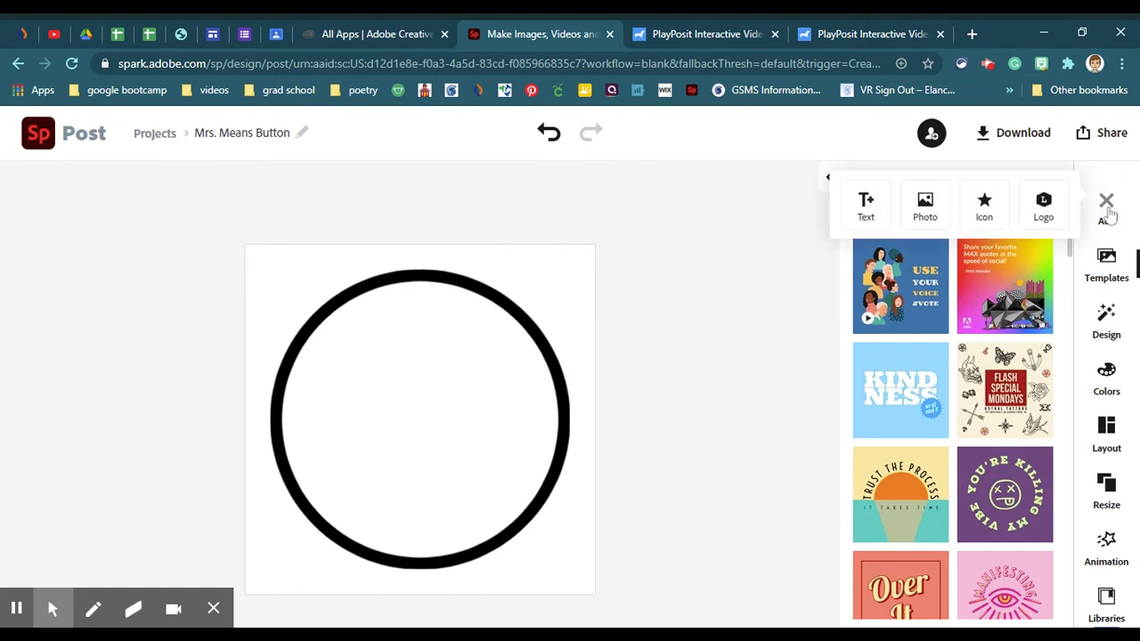
click(967, 200)
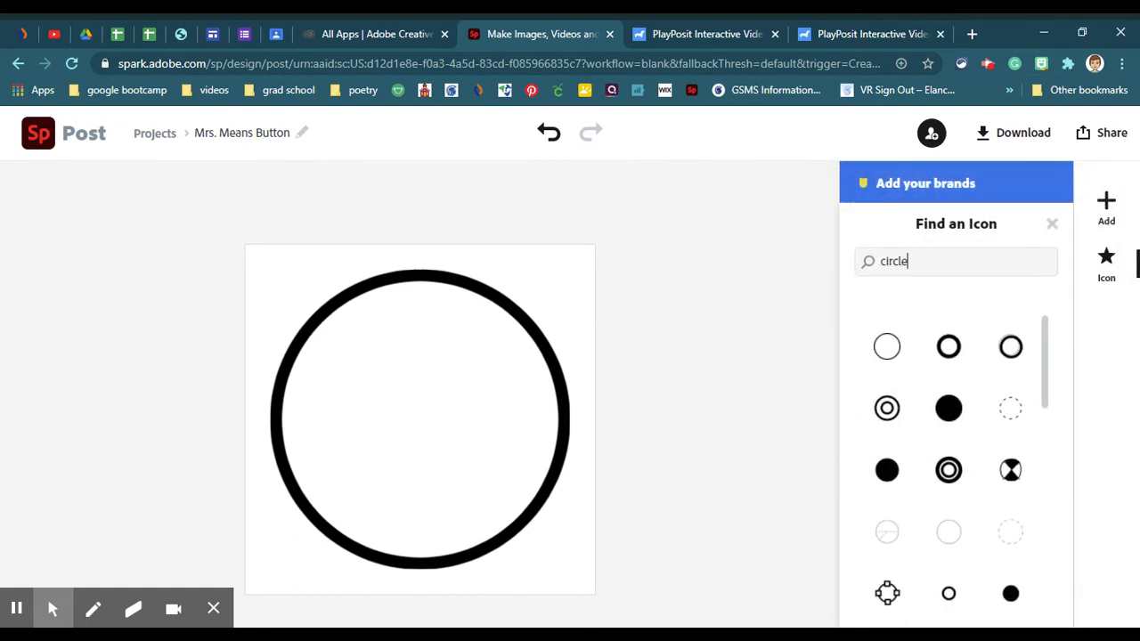
double_click(908, 263)
text(pineapple)
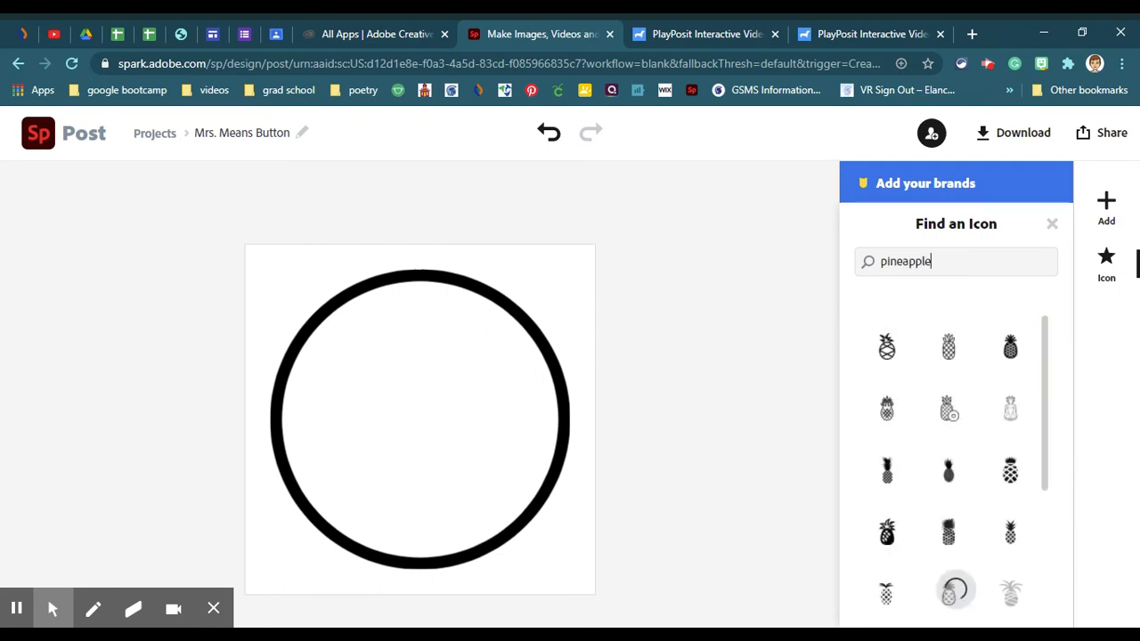
scroll(988, 531, down, 2)
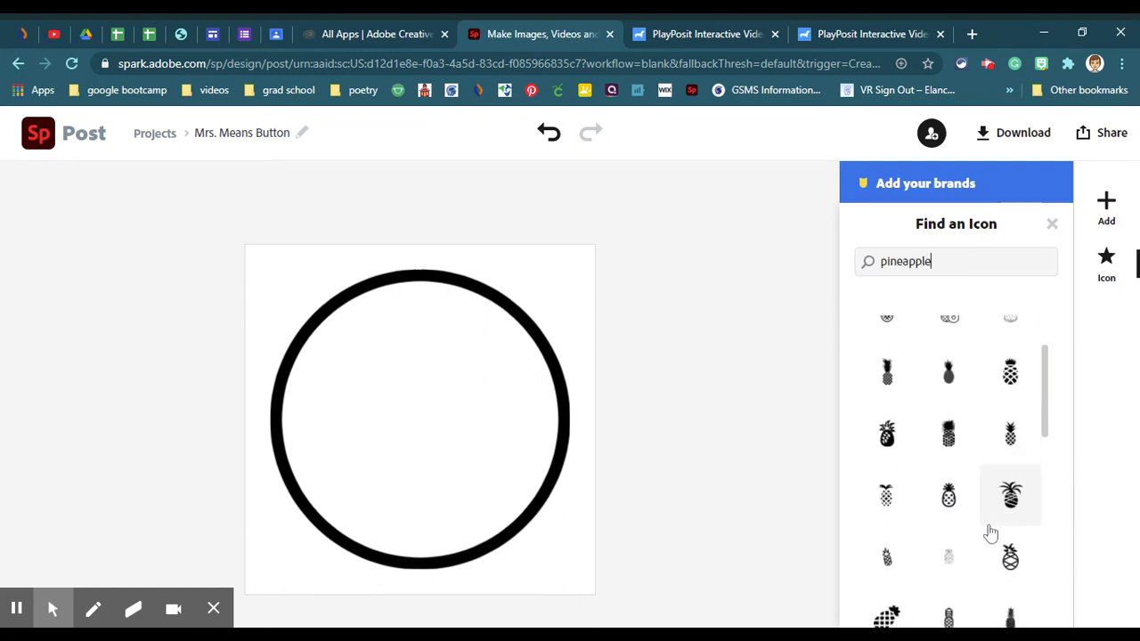
click(946, 392)
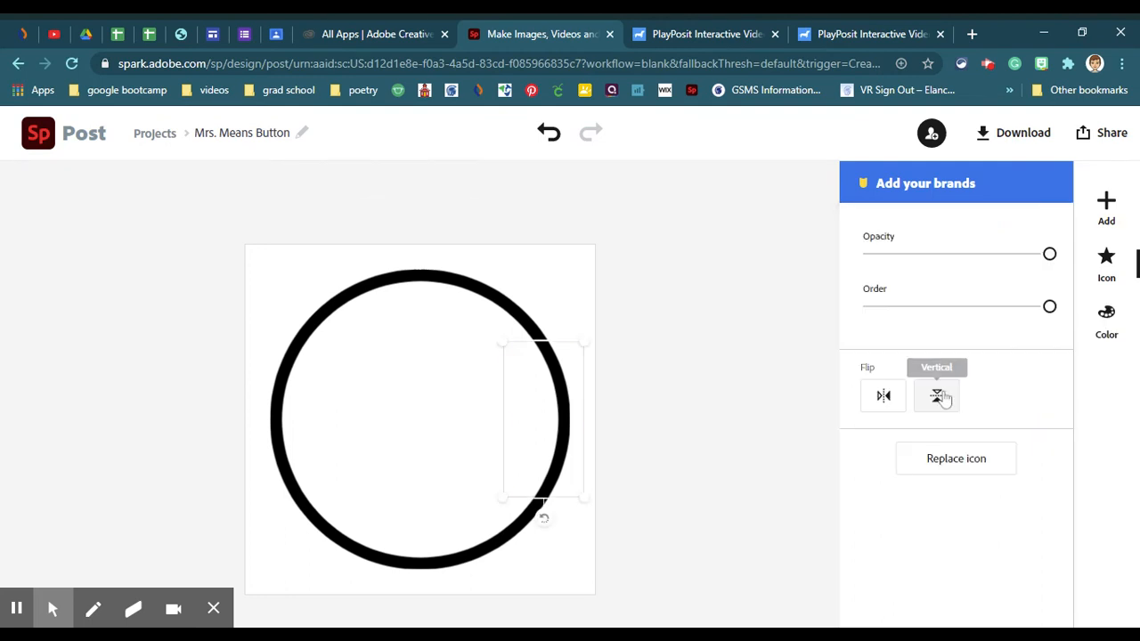
drag(552, 426, 435, 422)
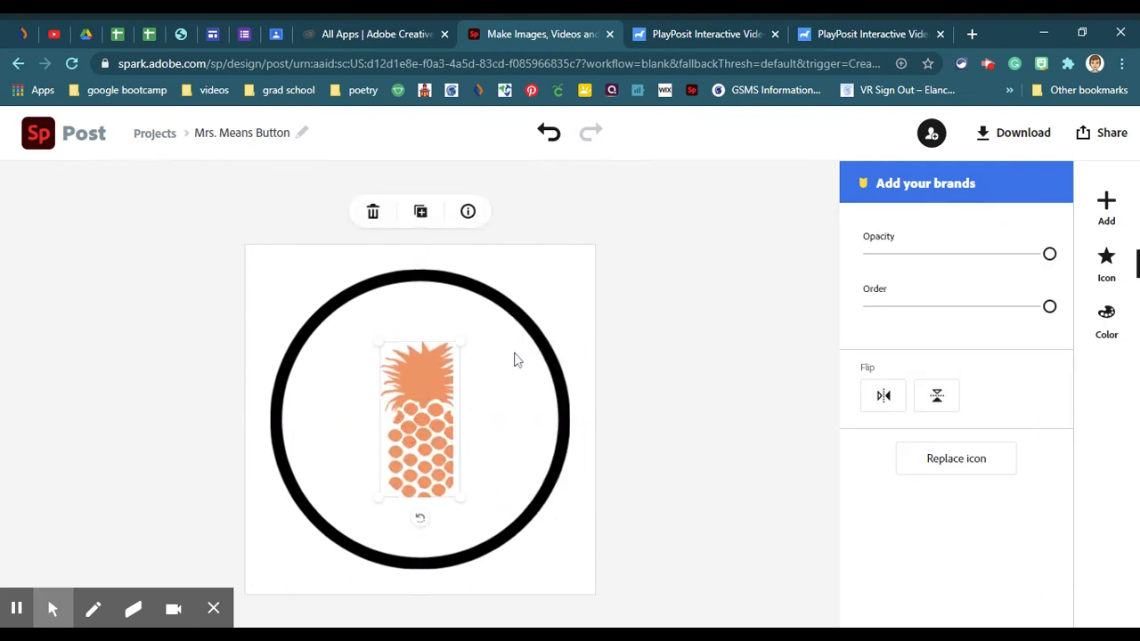
Try the suggested dark teal as the canvas background color, and undo it
click(589, 317)
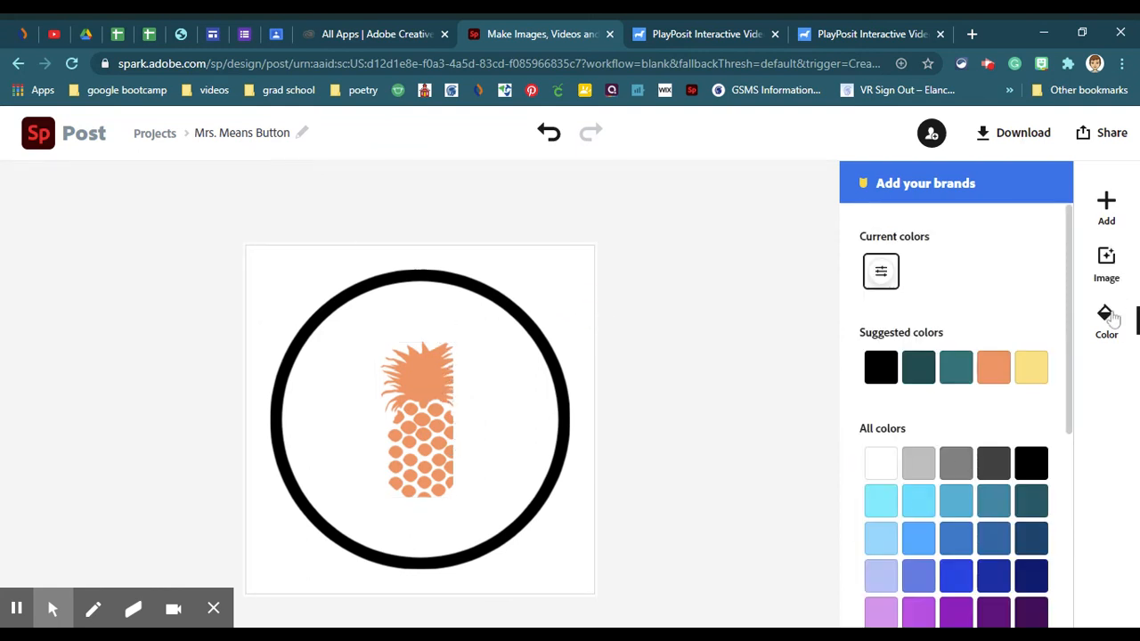
click(920, 363)
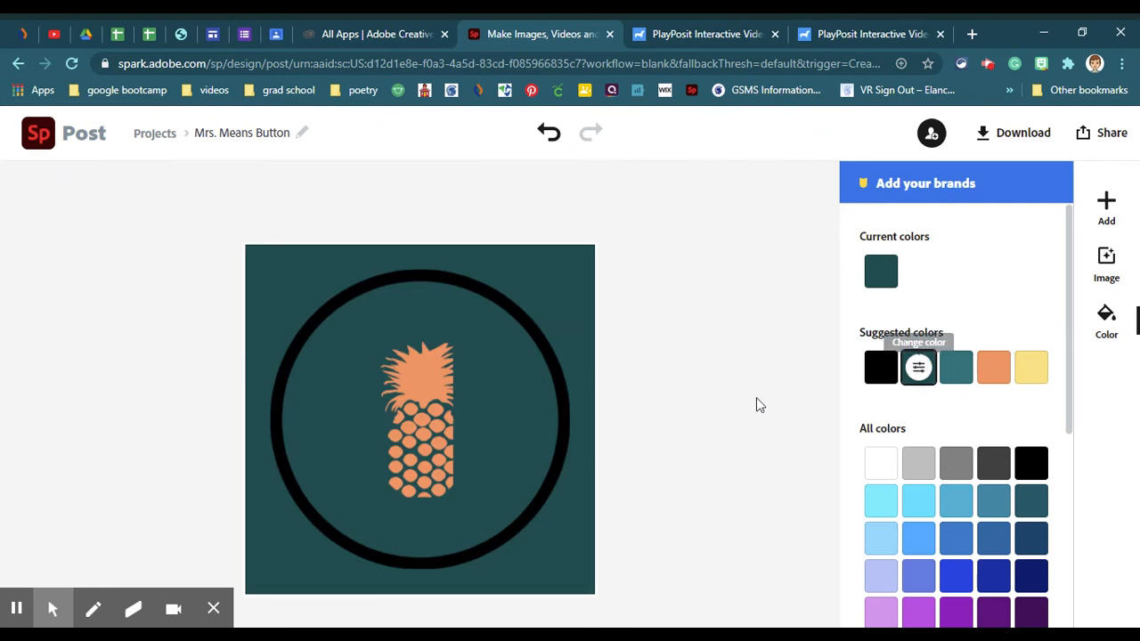
key(ctrl+z)
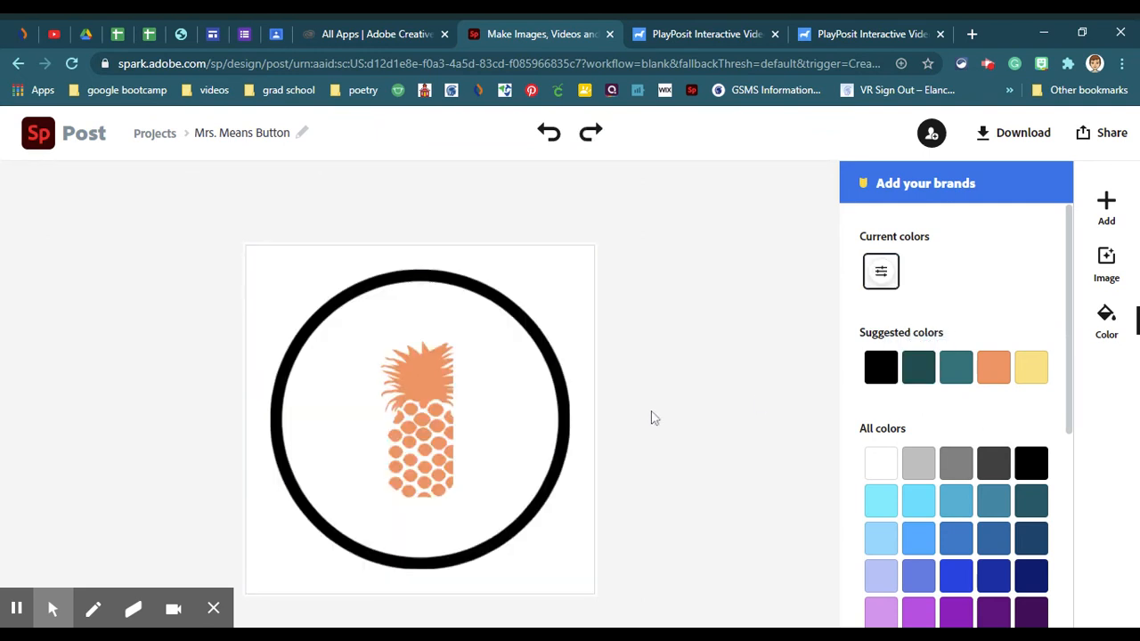
Recolor the pineapple icon medium-dark blue and deselect it
click(420, 451)
click(1106, 317)
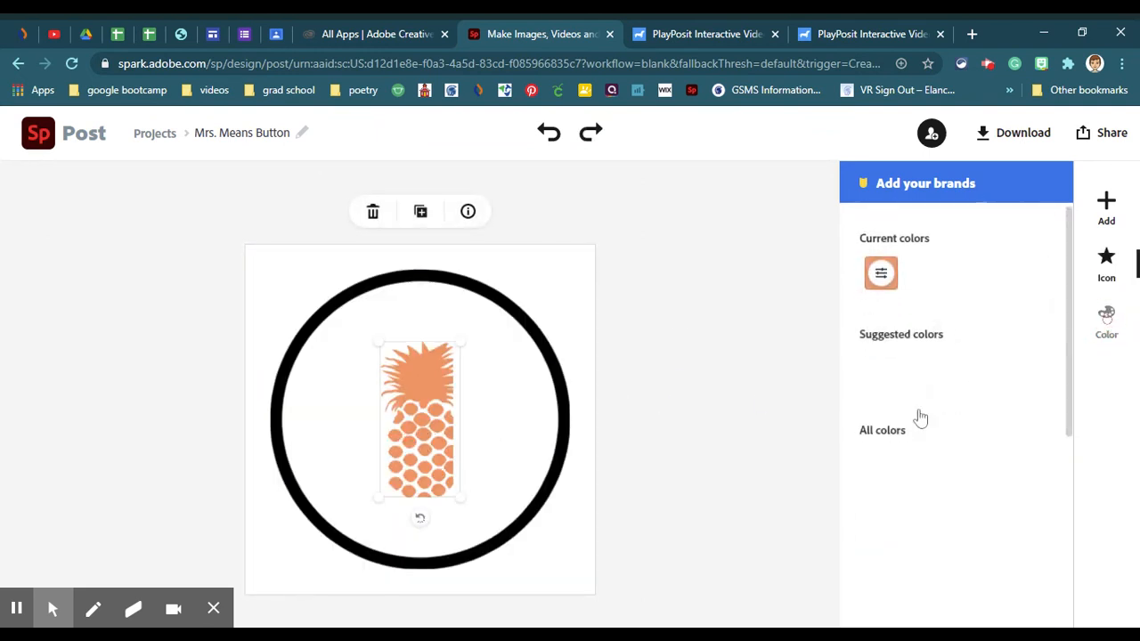
click(992, 538)
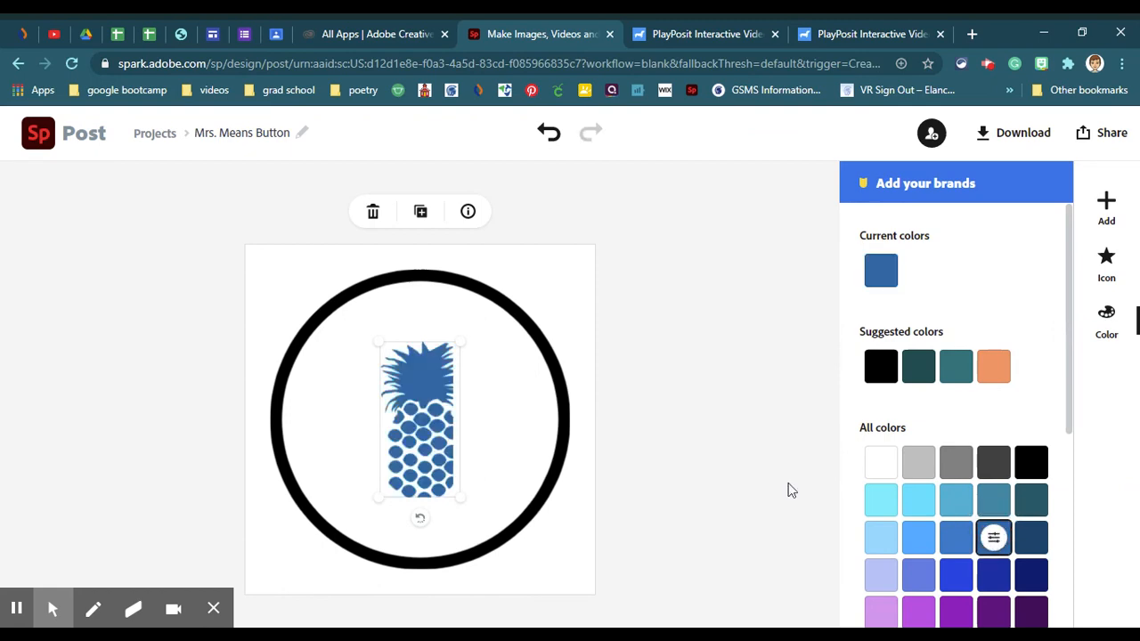
click(372, 211)
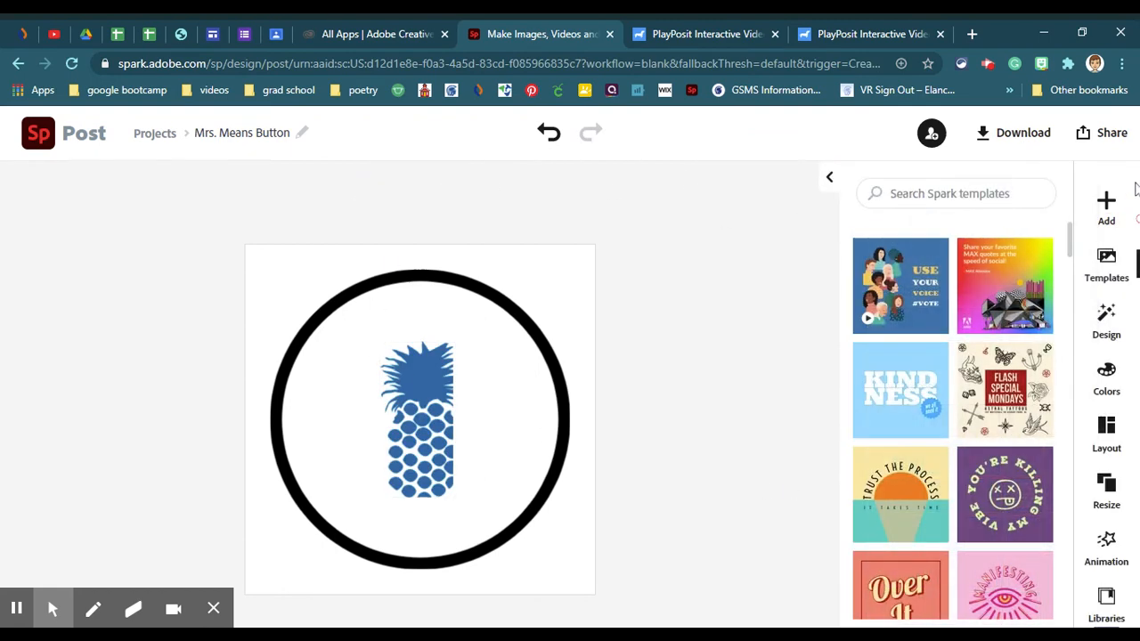
Search the free photos for "pineapple" to add a photo to the design
click(1107, 205)
click(920, 212)
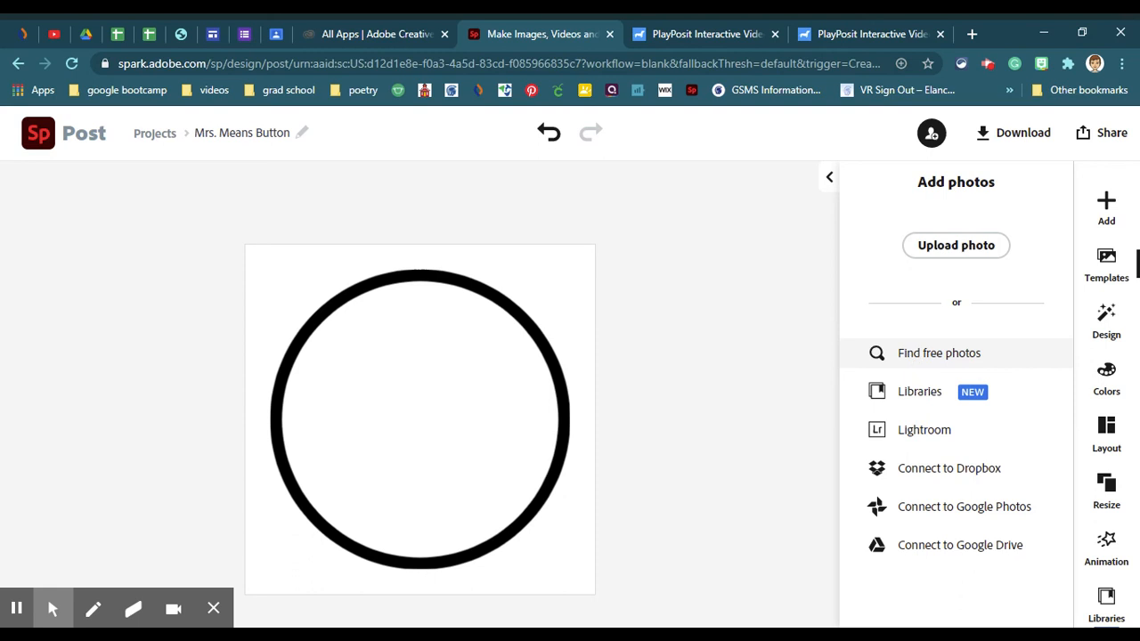
click(911, 356)
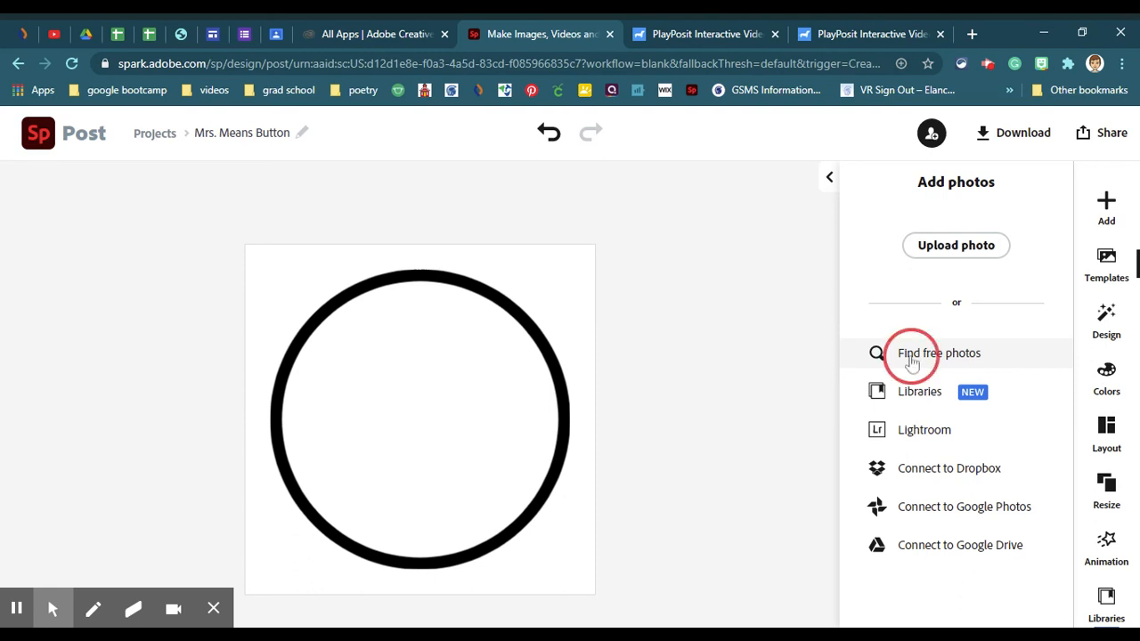
text(pl)
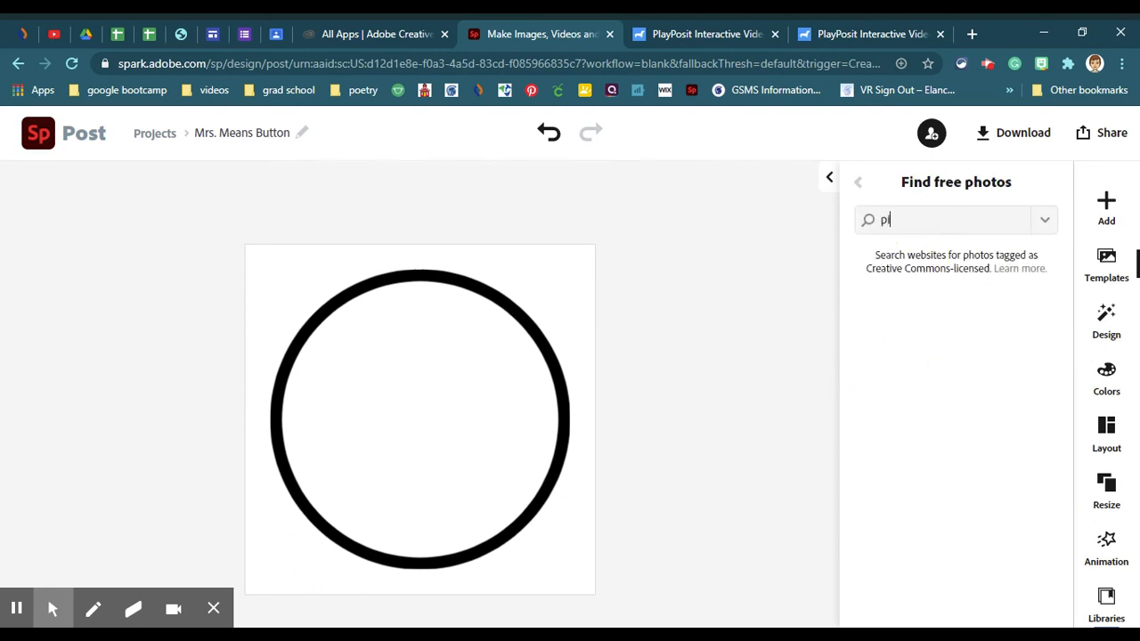
text(neapple)
key(Return)
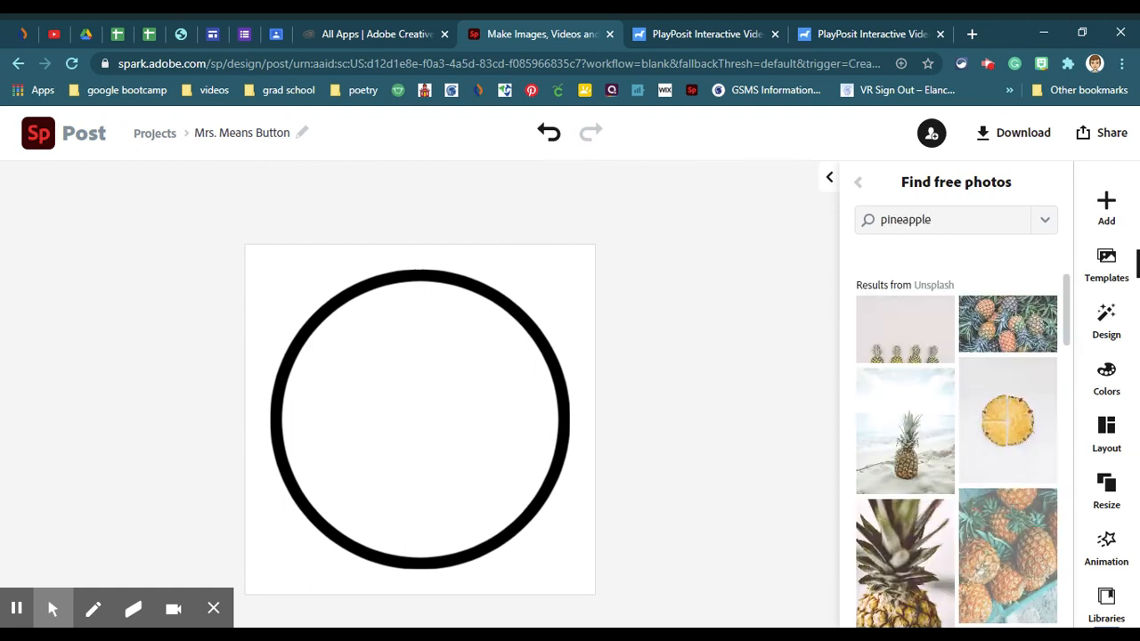
Add the photo of the pineapple wearing sunglasses and a party hat as a freely movable image and centre it inside the circle
scroll(933, 441, down, 1)
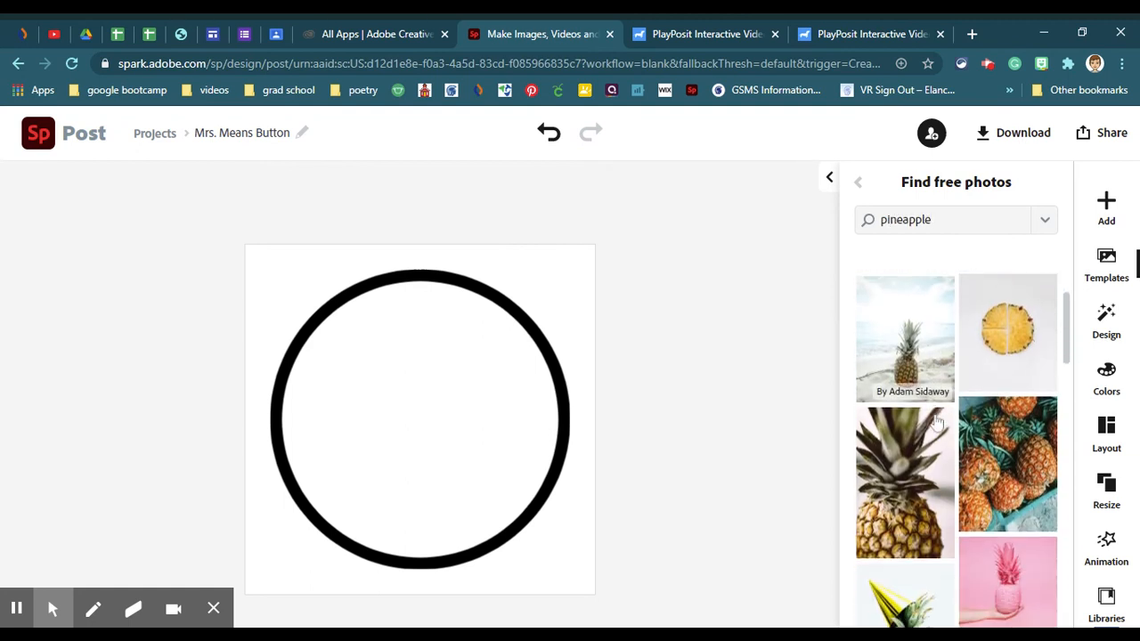
scroll(926, 391, up, 1)
scroll(917, 374, down, 1)
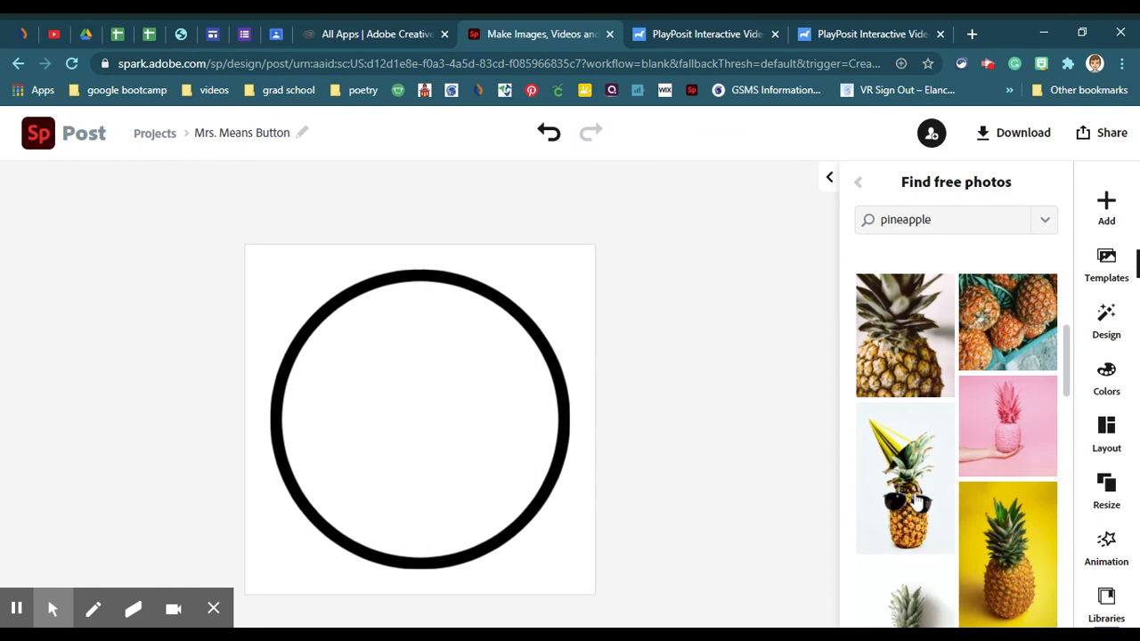
click(917, 501)
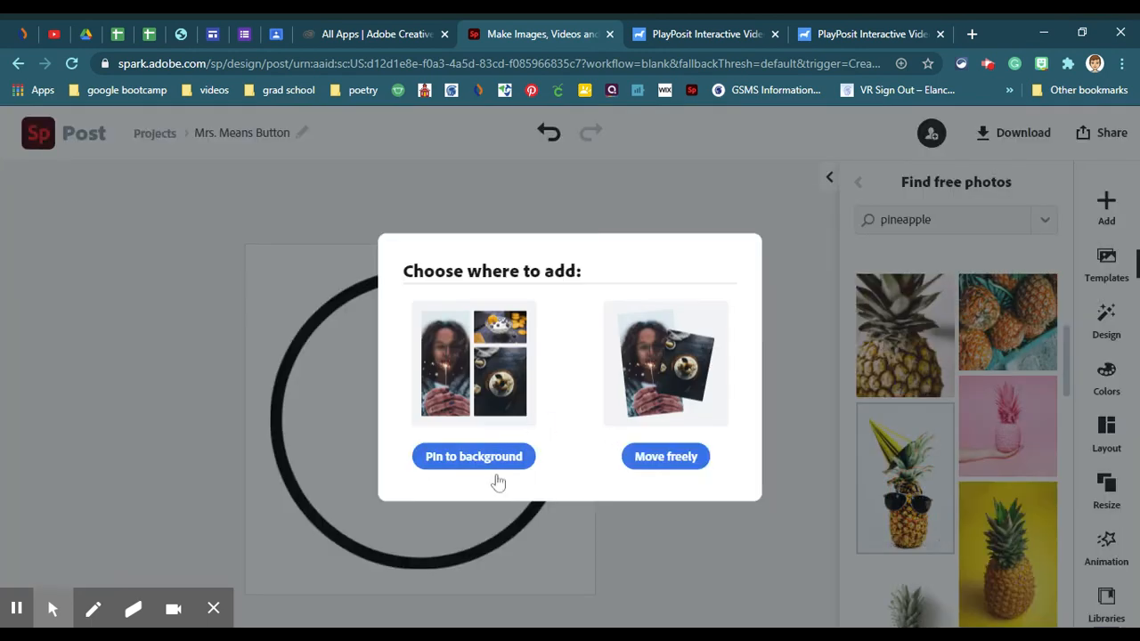
click(670, 458)
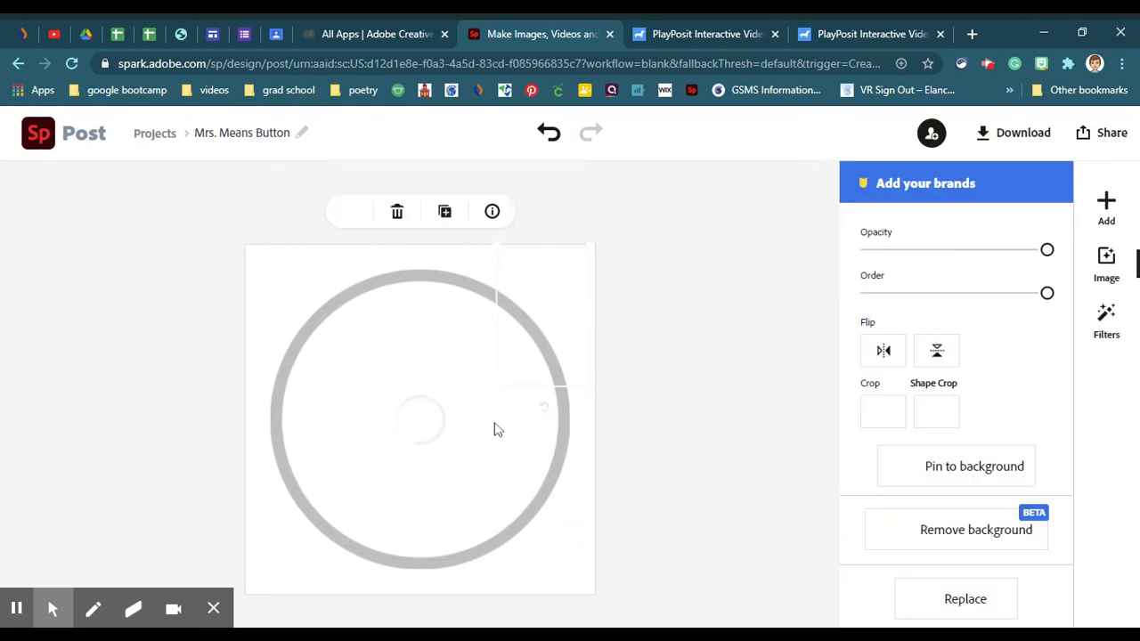
drag(550, 317, 433, 414)
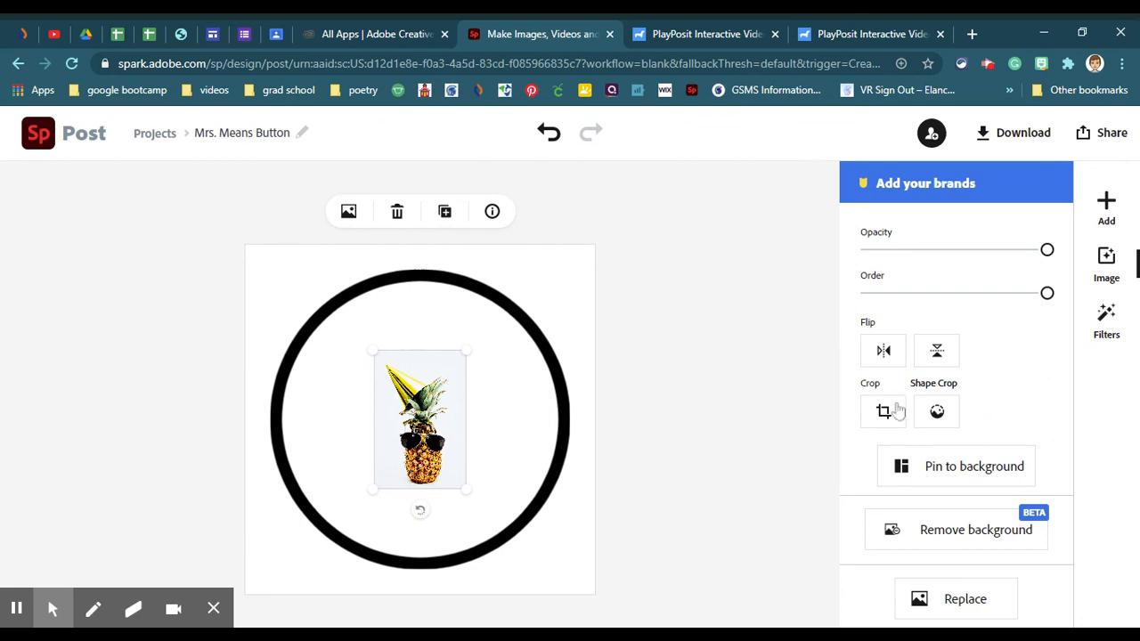
Pin the pineapple photo to the background, shift it up so the sunglasses sit mid-circle, and deselect it
click(952, 470)
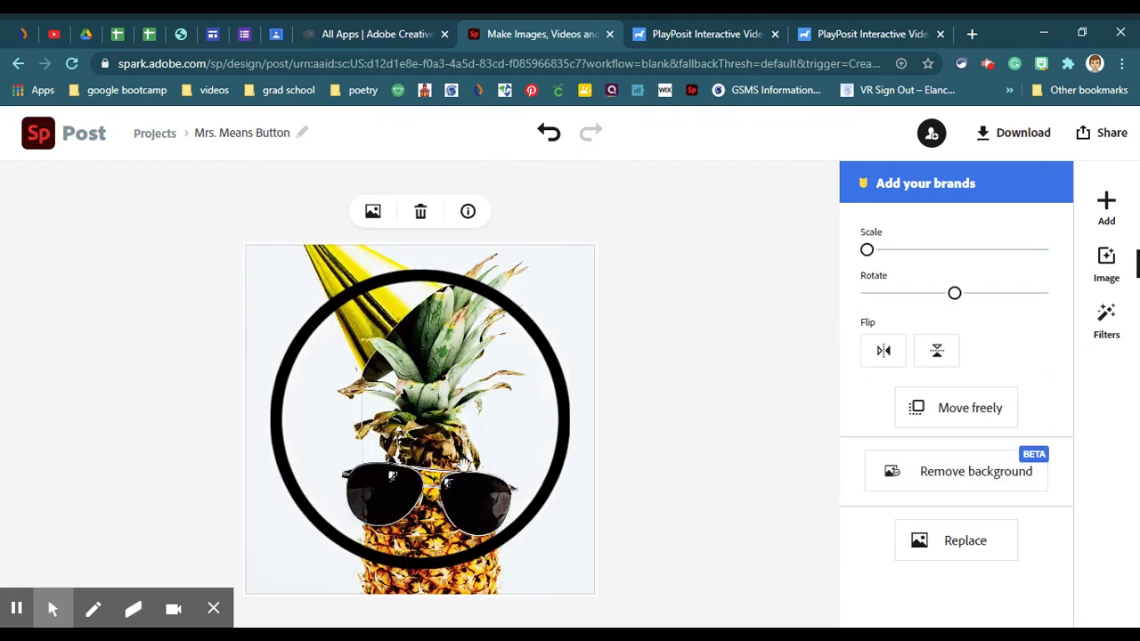
drag(464, 466, 476, 381)
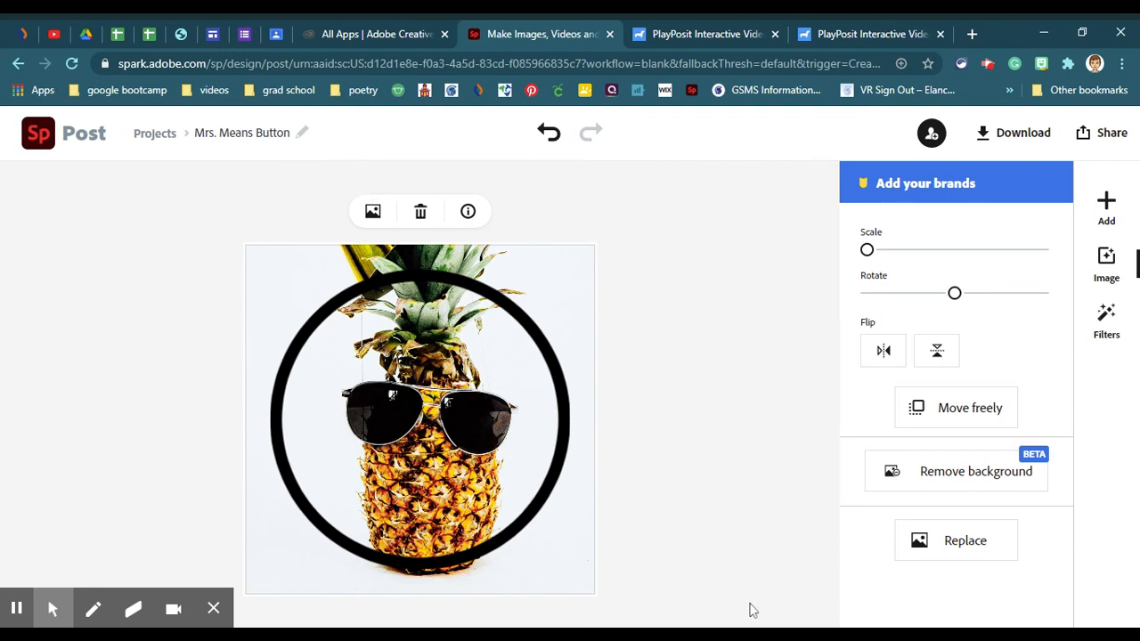
click(759, 452)
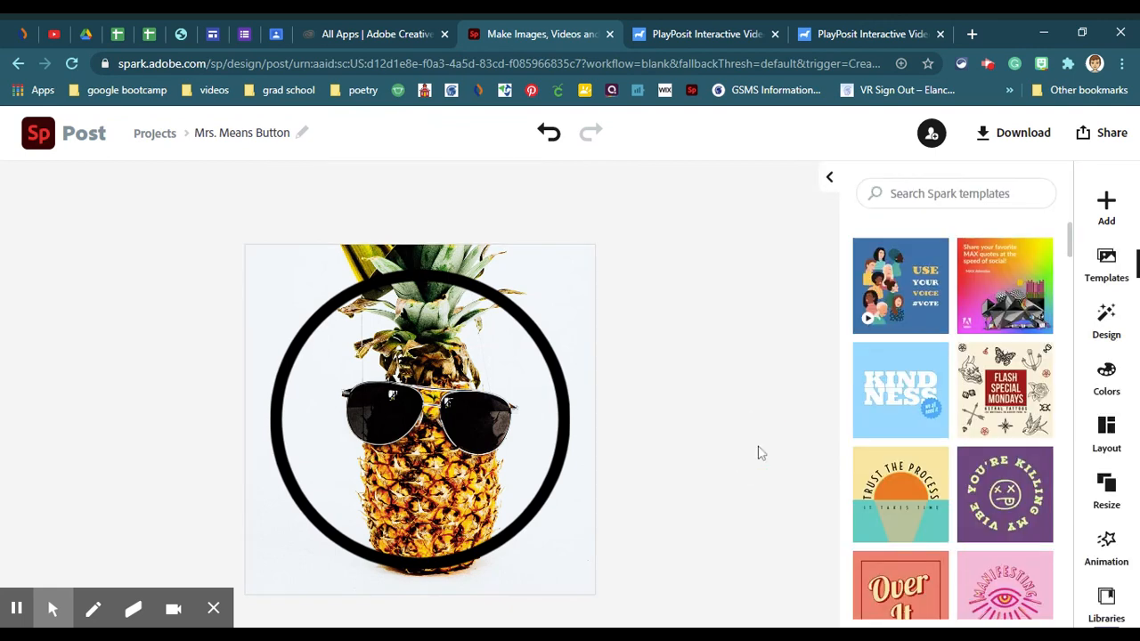